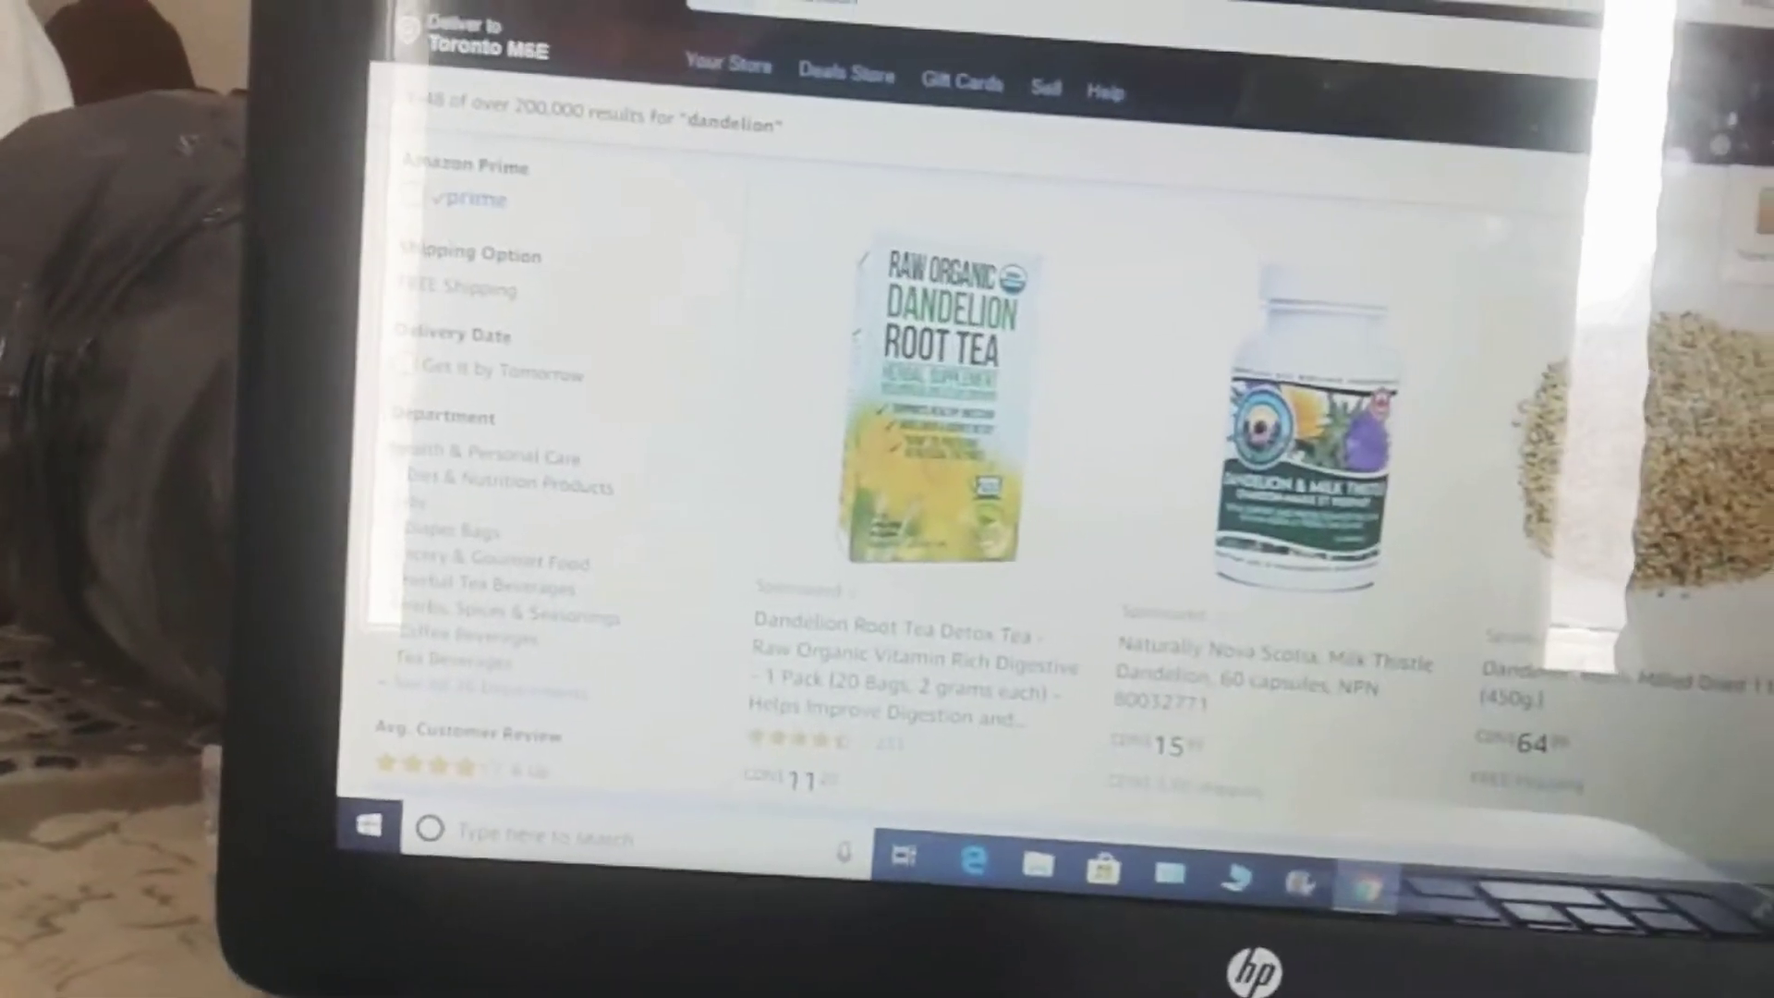
scroll(970, 416, "down", 3)
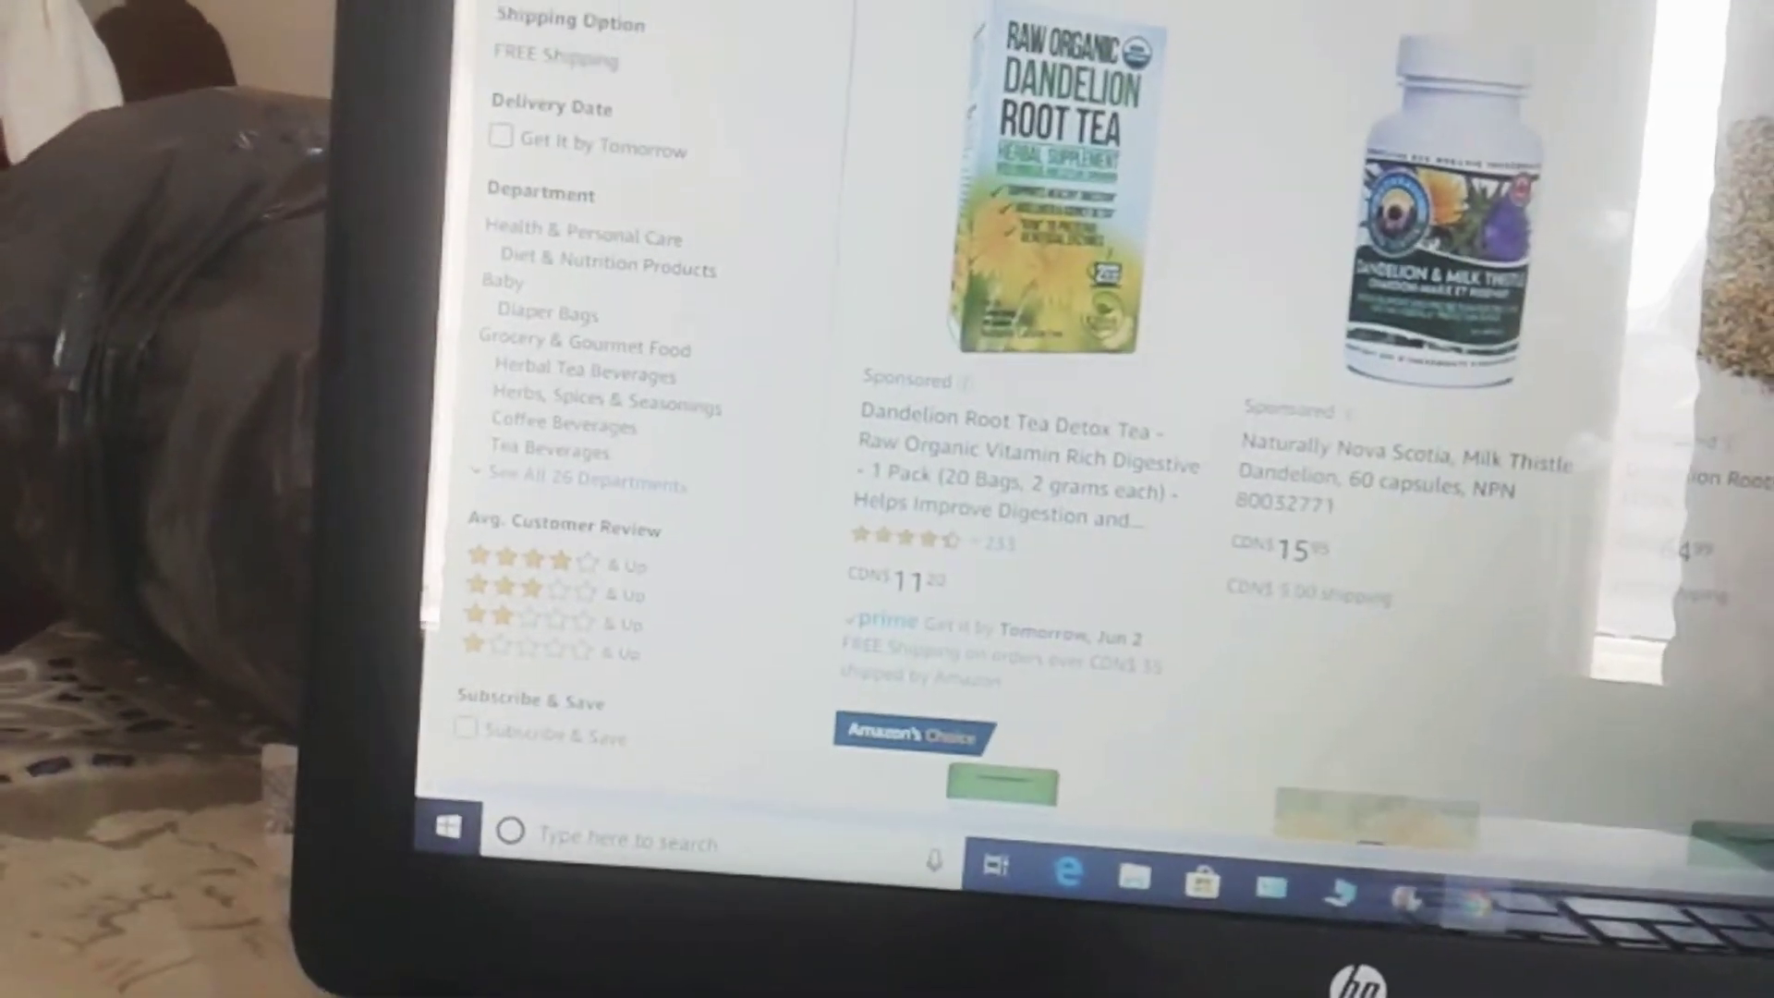
scroll(970, 416, "down", 1)
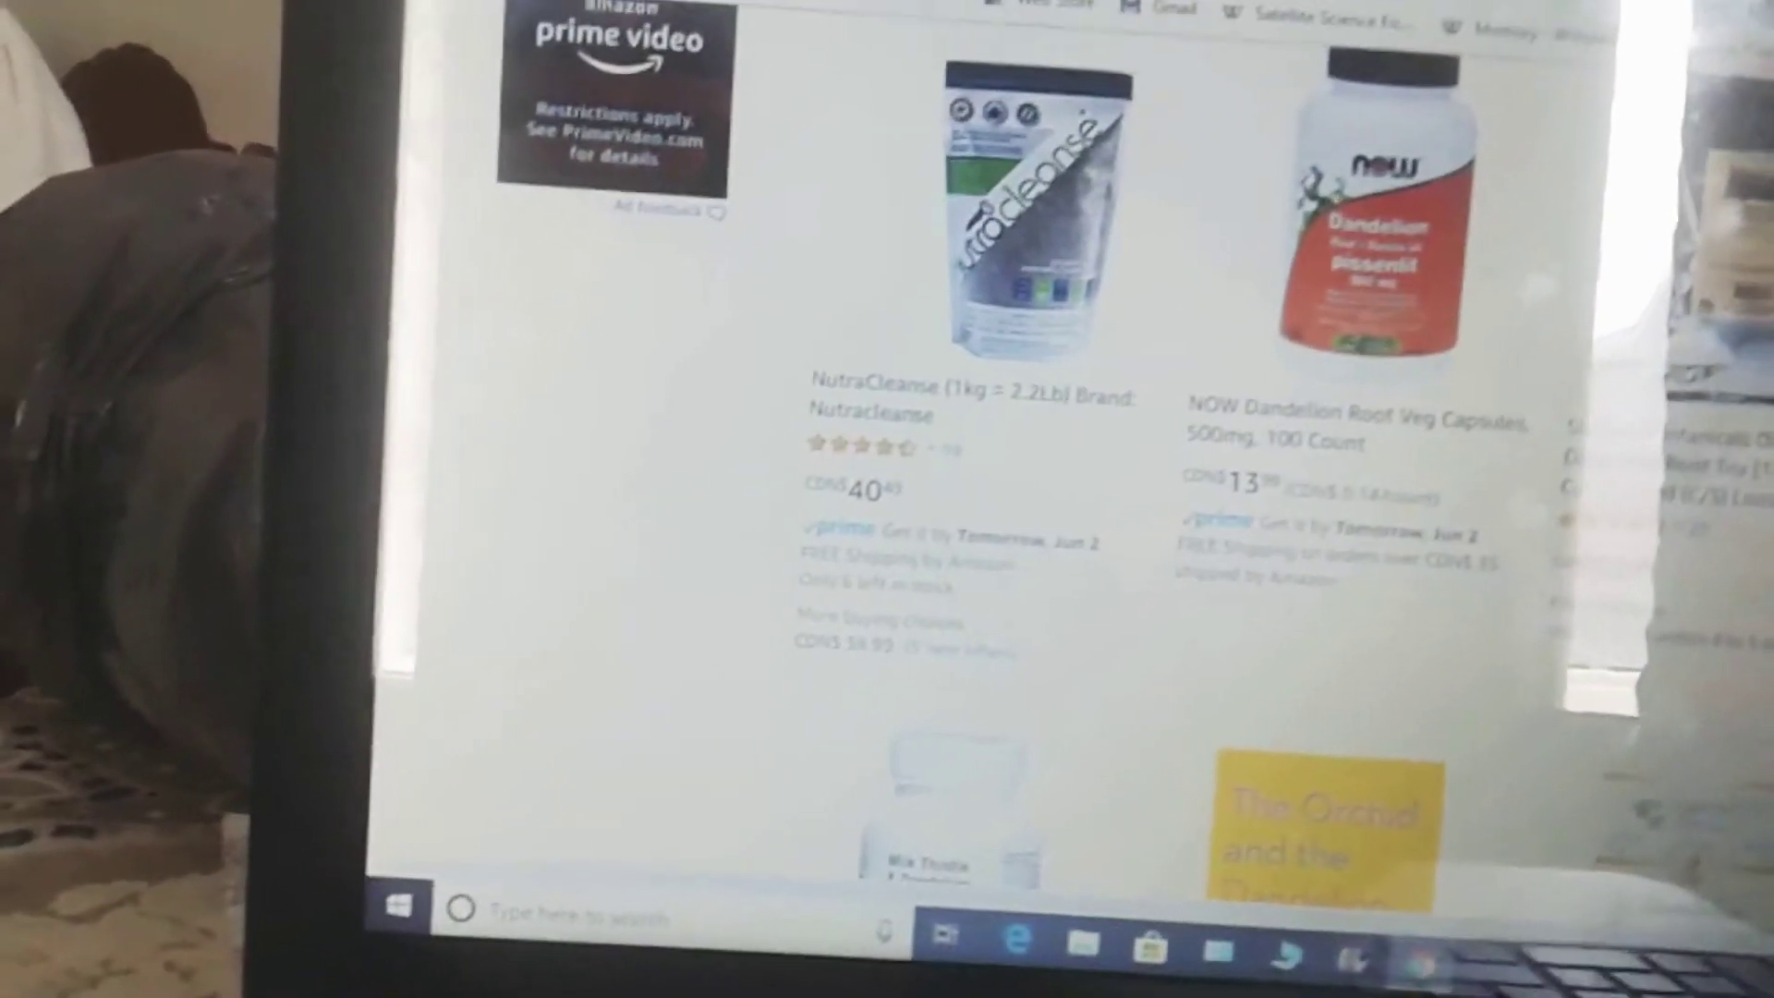
scroll(942, 485, "down", 3)
scroll(943, 485, "down", 2)
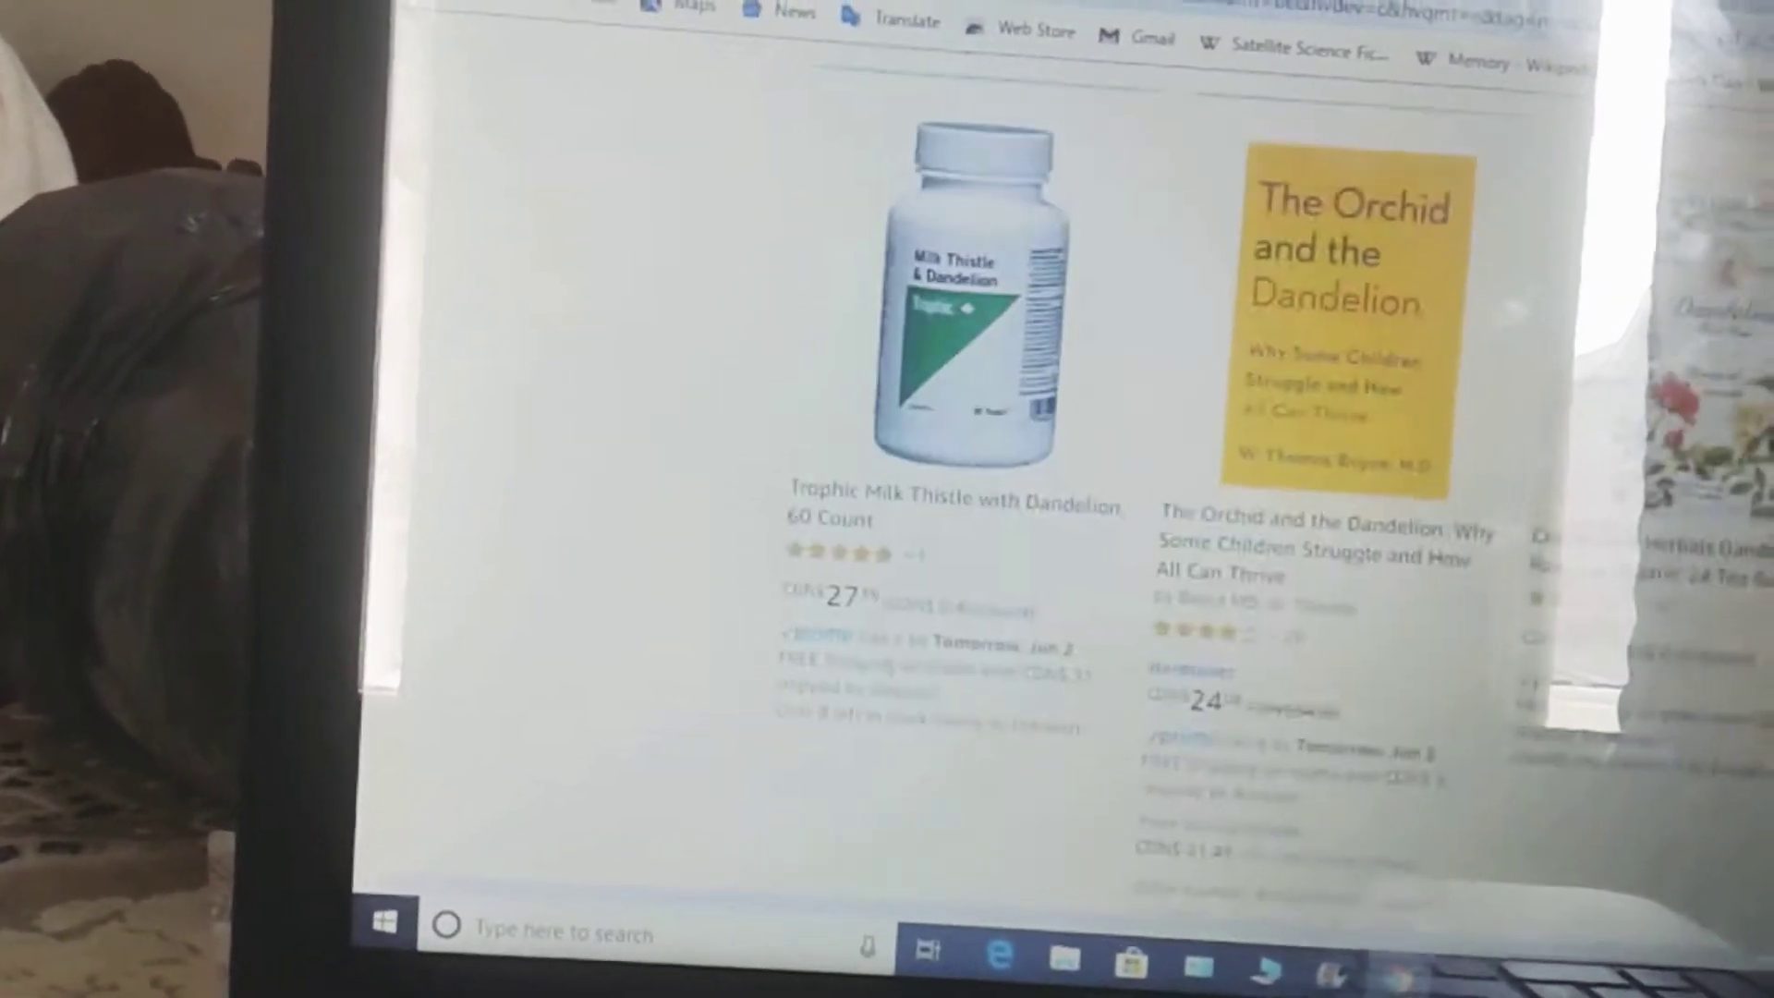
scroll(942, 486, "down", 1)
scroll(942, 485, "down", 2)
scroll(943, 485, "down", 3)
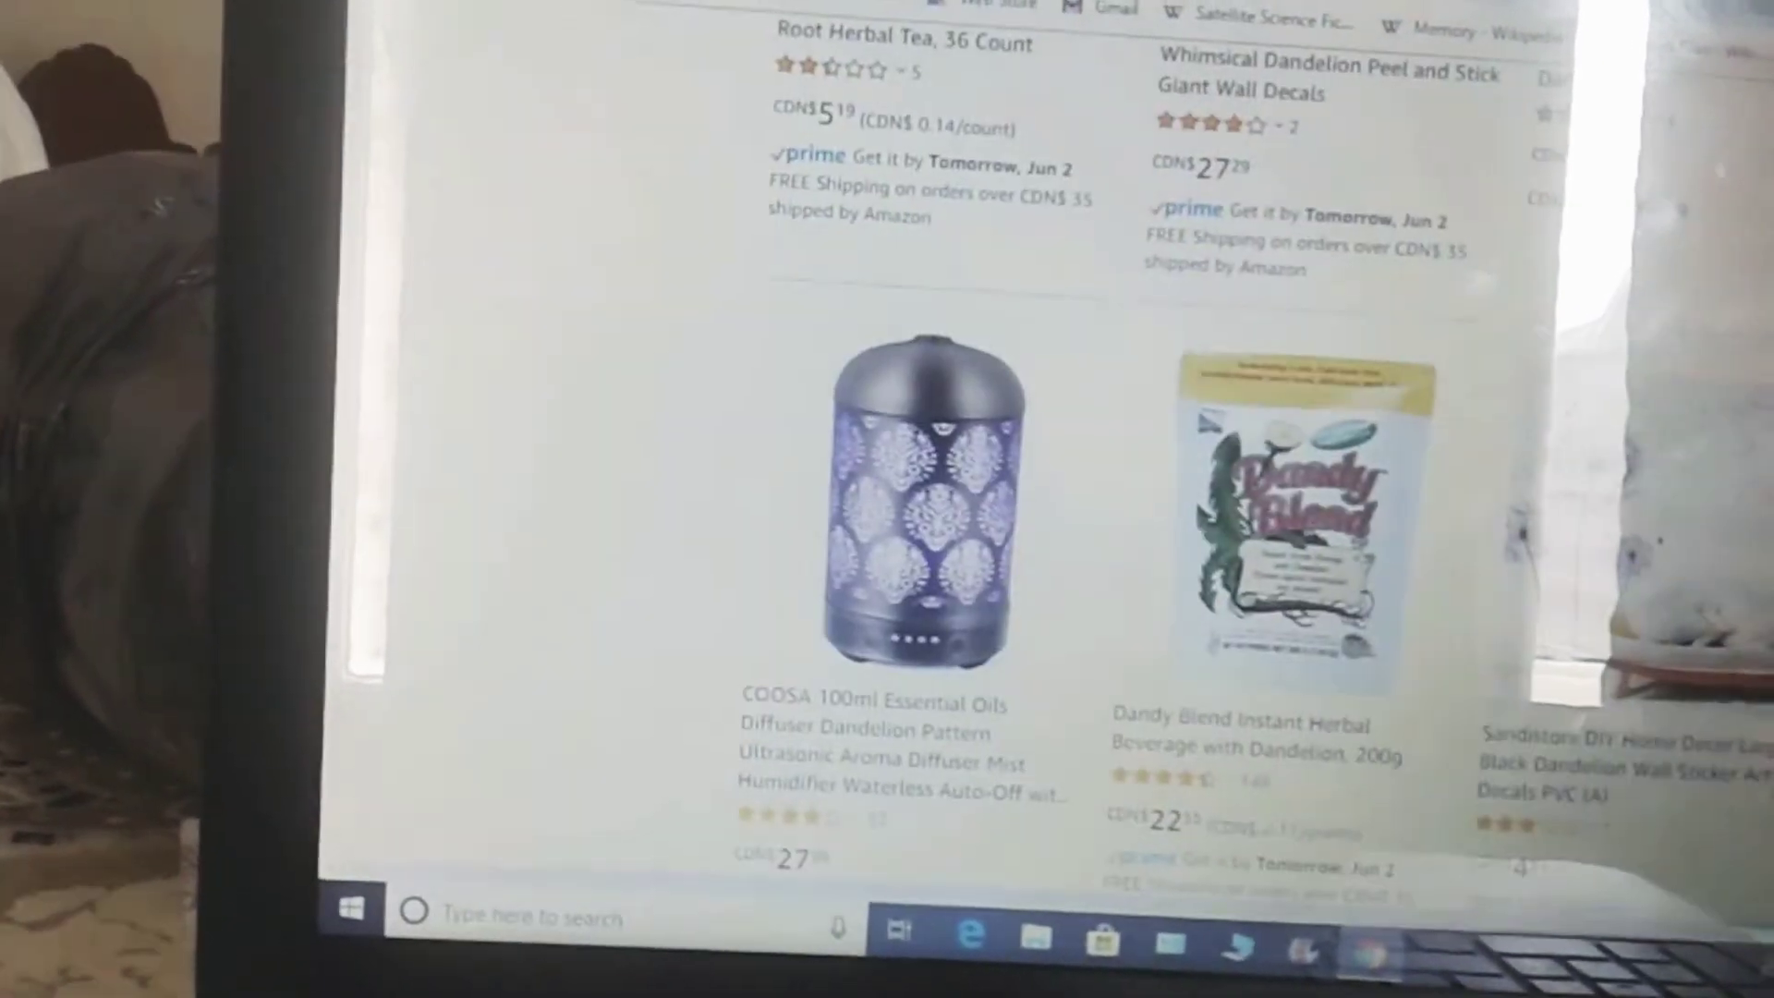
scroll(943, 486, "down", 2)
scroll(943, 485, "down", 4)
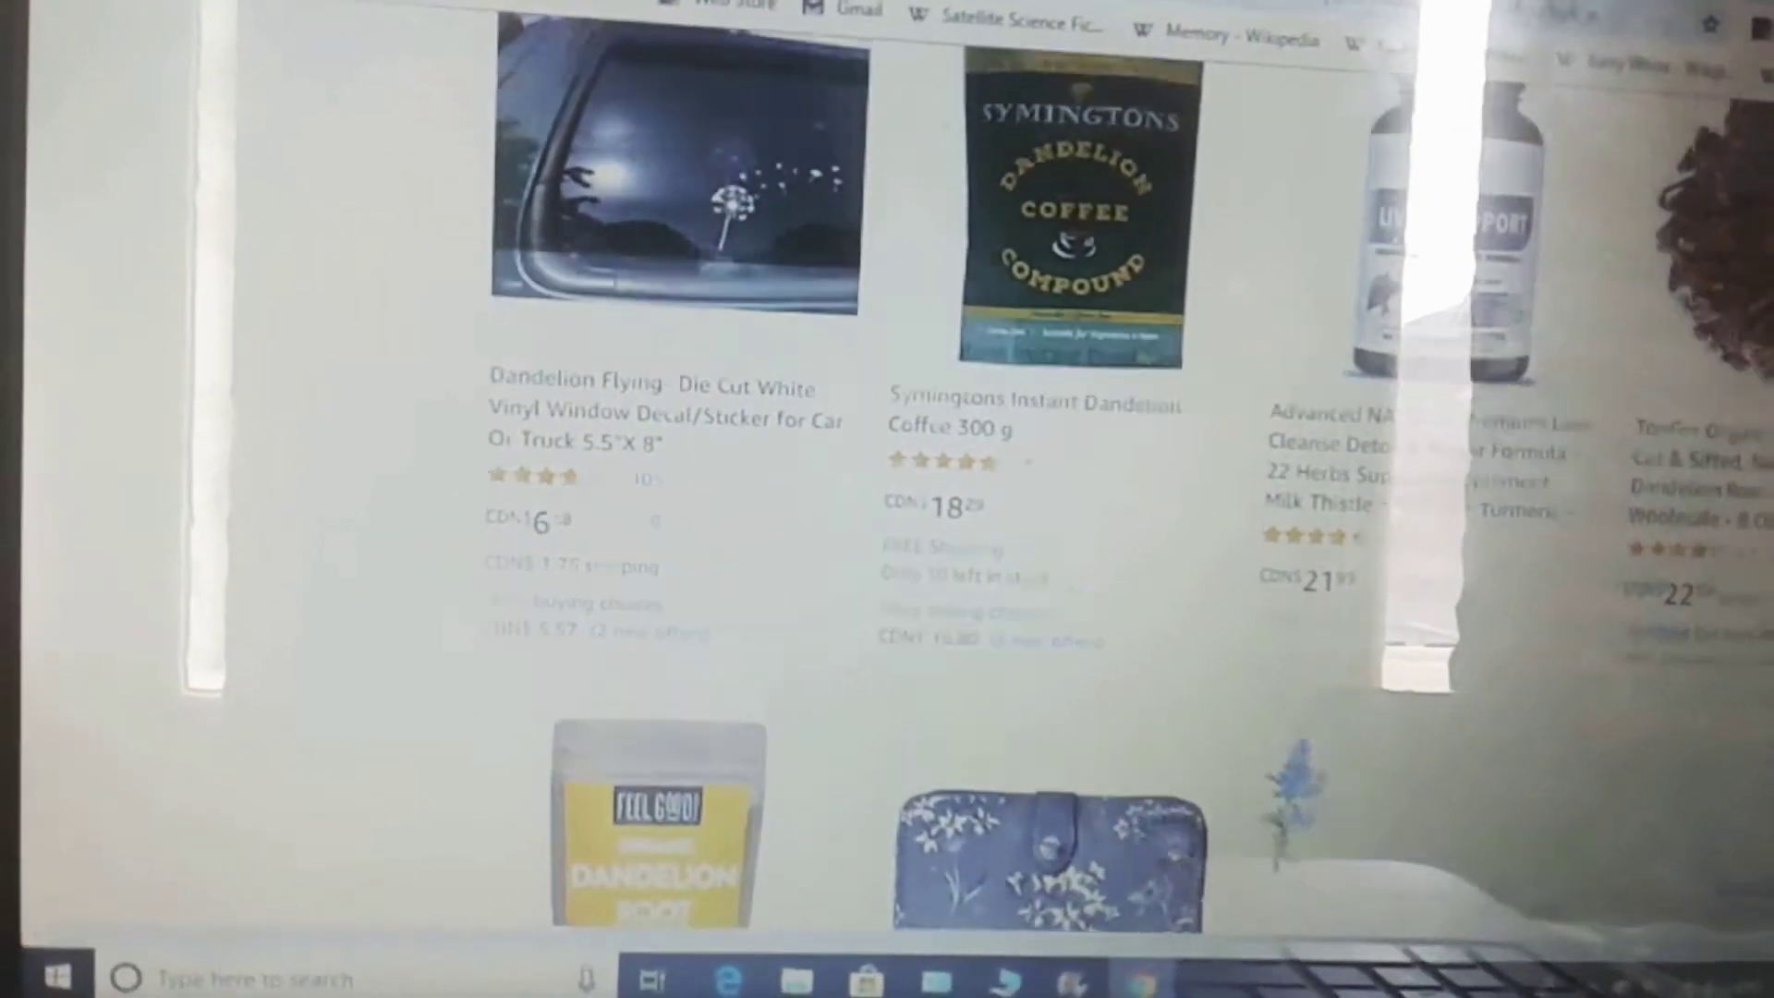
scroll(887, 499, "up", 3)
scroll(888, 499, "up", 3)
scroll(886, 499, "up", 3)
scroll(886, 500, "up", 3)
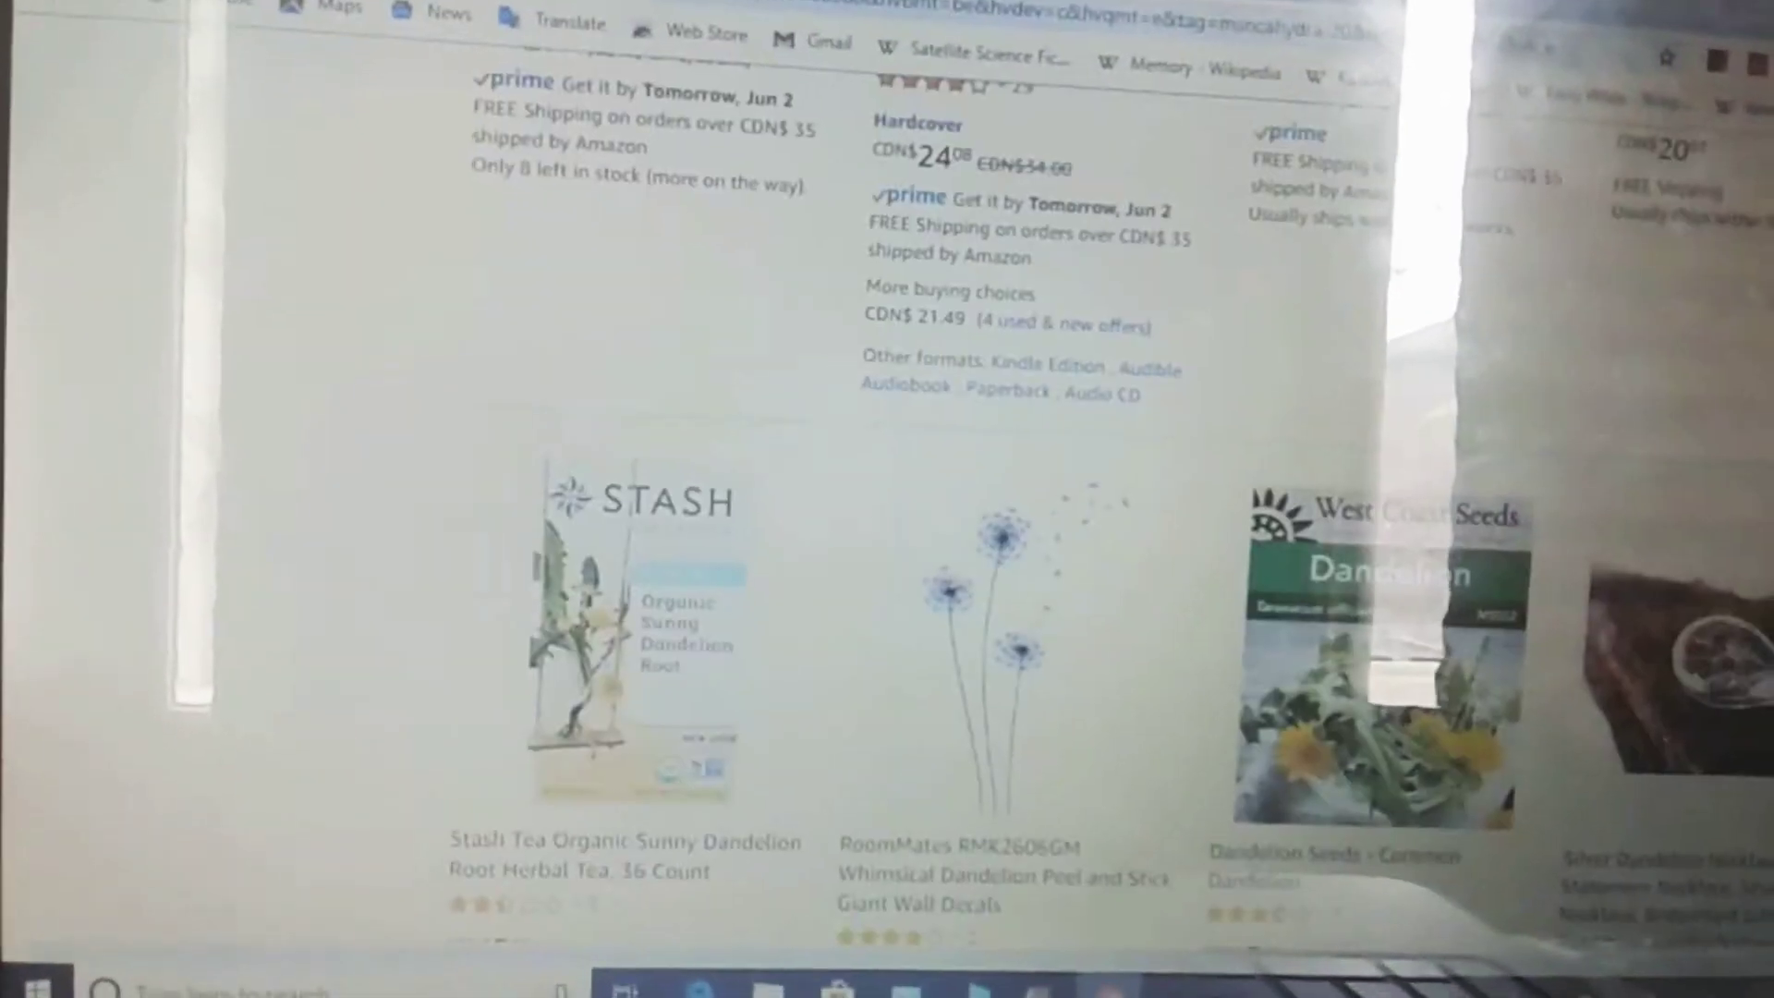
scroll(888, 499, "up", 3)
scroll(887, 499, "up", 3)
scroll(887, 500, "up", 3)
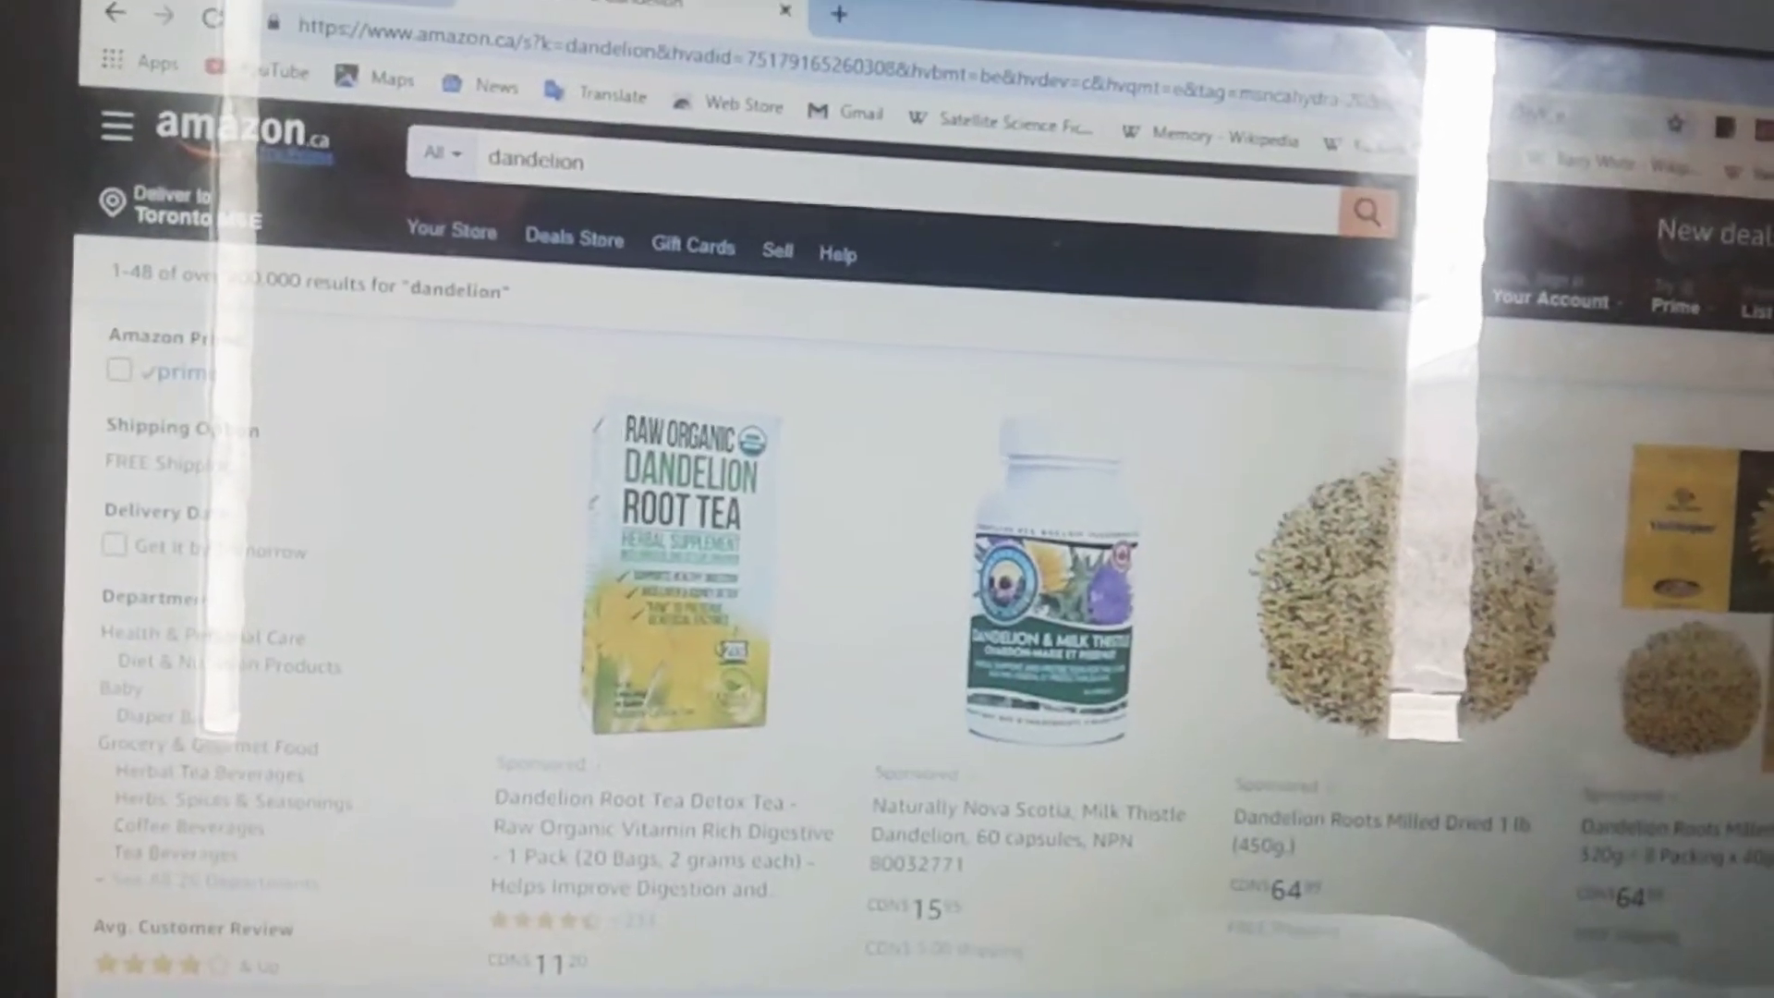